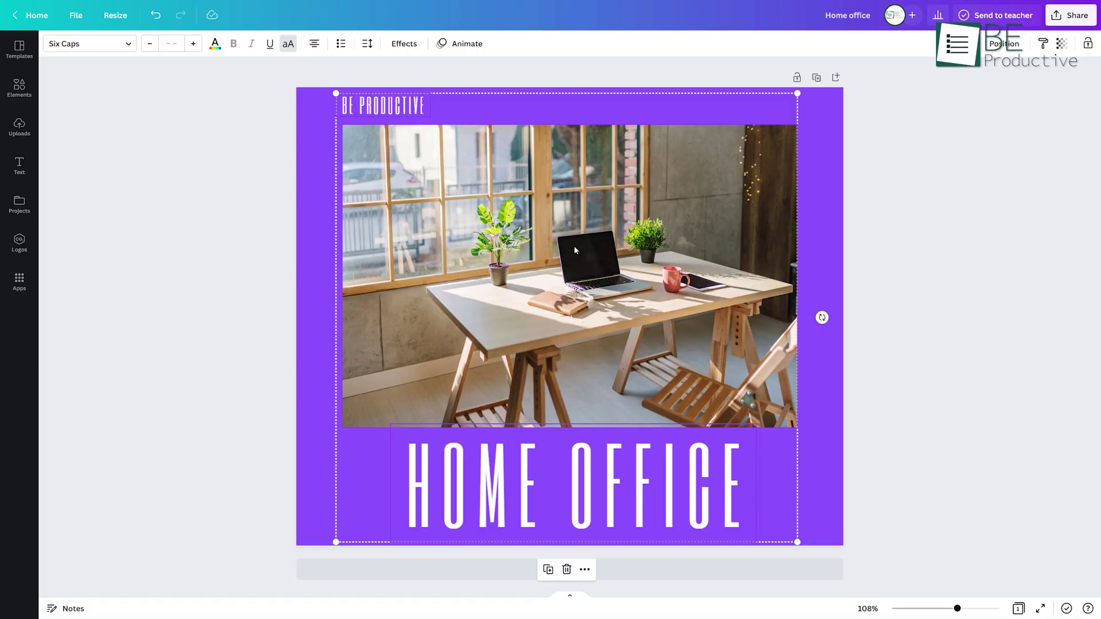
Create a new Facebook Post design and upload the map, camera and backpack photo
{"action": "right_click", "coordinate": [573, 221]}
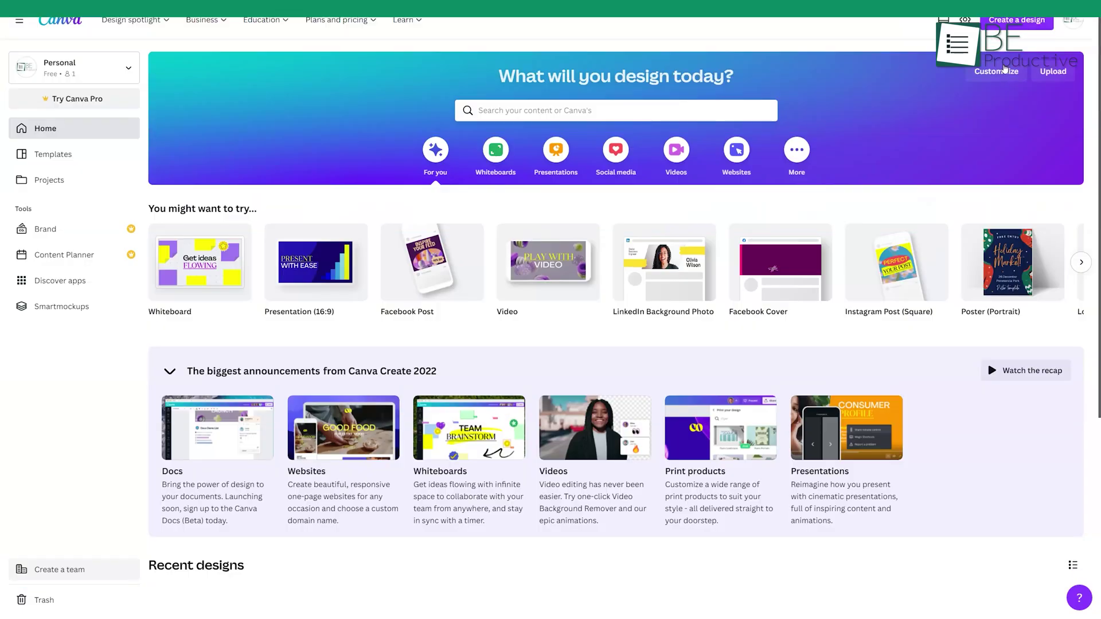
{"action": "left_click", "coordinate": [1015, 19]}
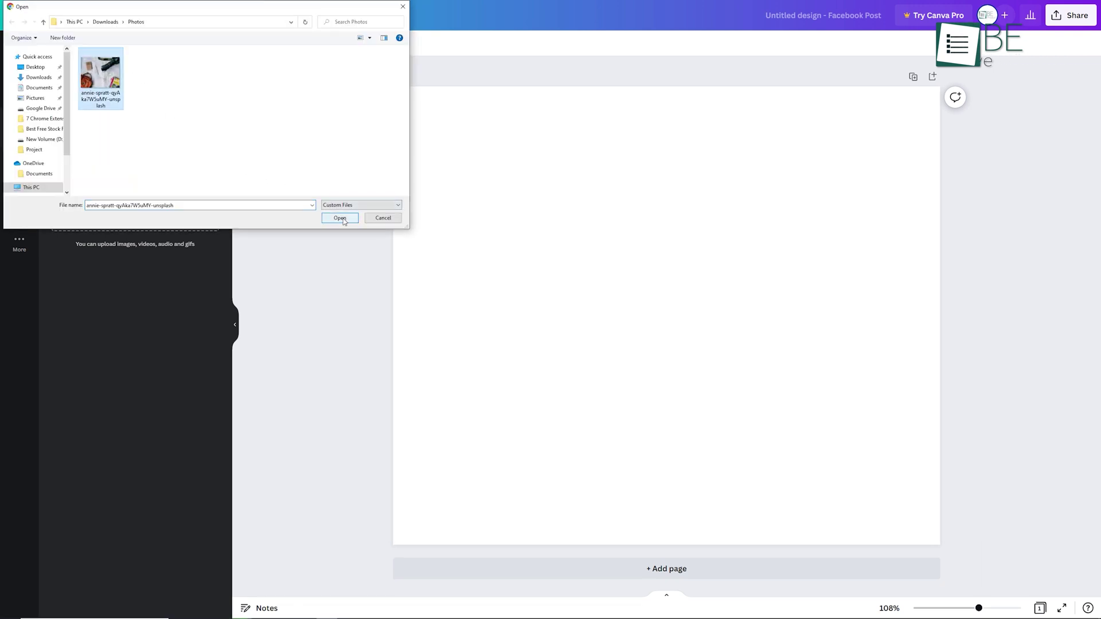
{"action": "left_click", "coordinate": [341, 219]}
Move and enlarge the uploaded photo so it fills the whole page
{"action": "mouse_move", "coordinate": [637, 309]}
{"action": "left_mouse_down"}
{"action": "mouse_move", "coordinate": [537, 230]}
{"action": "mouse_move", "coordinate": [524, 206]}
{"action": "left_mouse_up"}
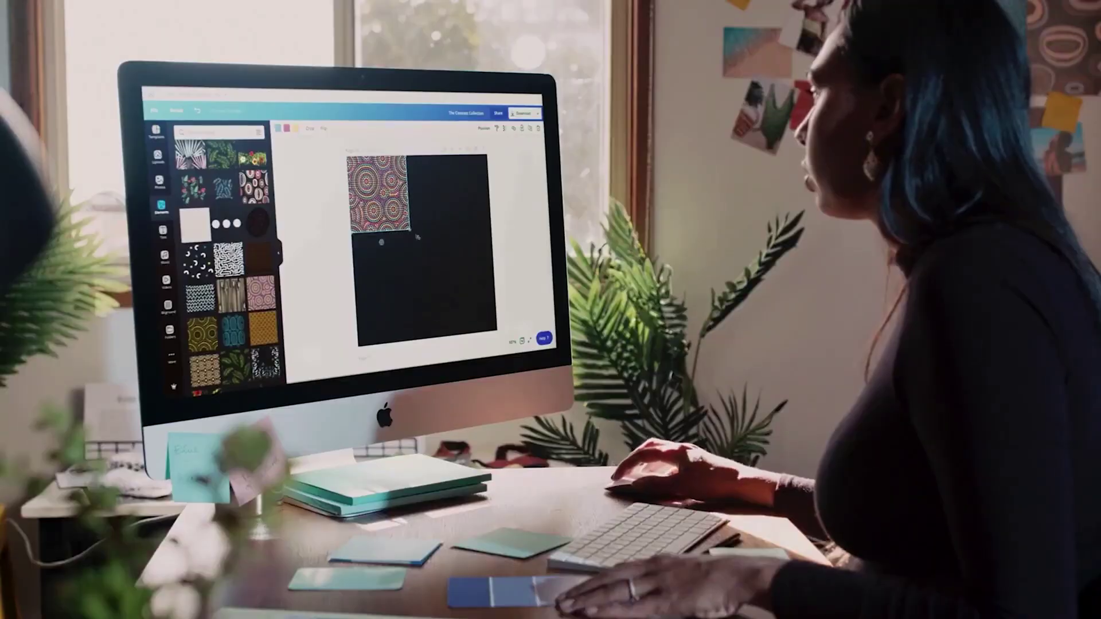
{"action": "left_click_drag", "start_coordinate": [416, 234], "coordinate": [474, 314]}
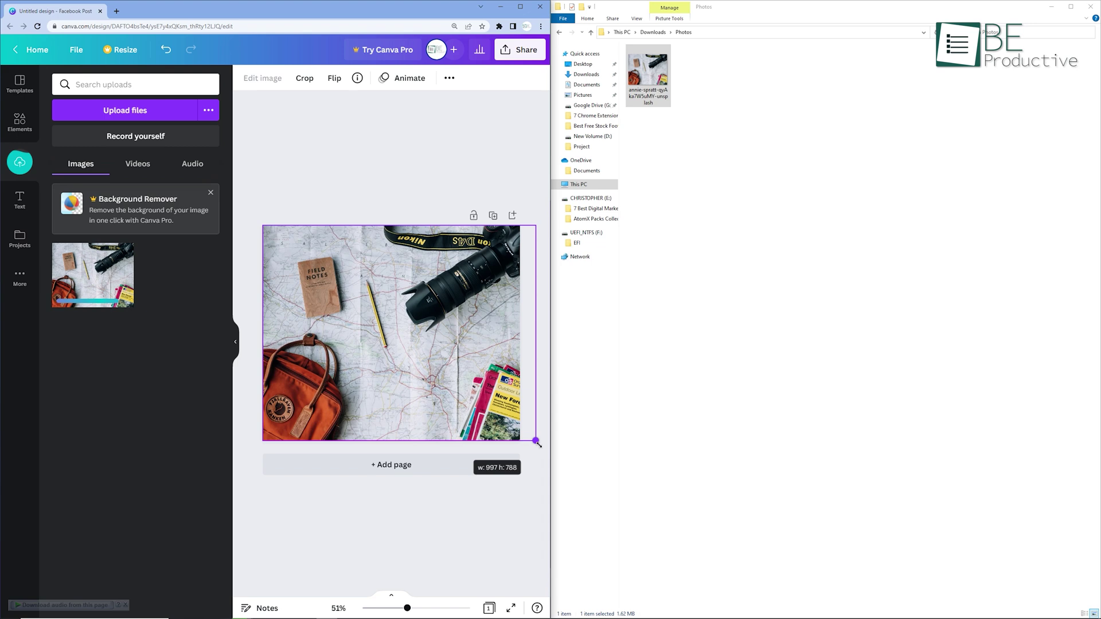
{"action": "left_click", "coordinate": [478, 502]}
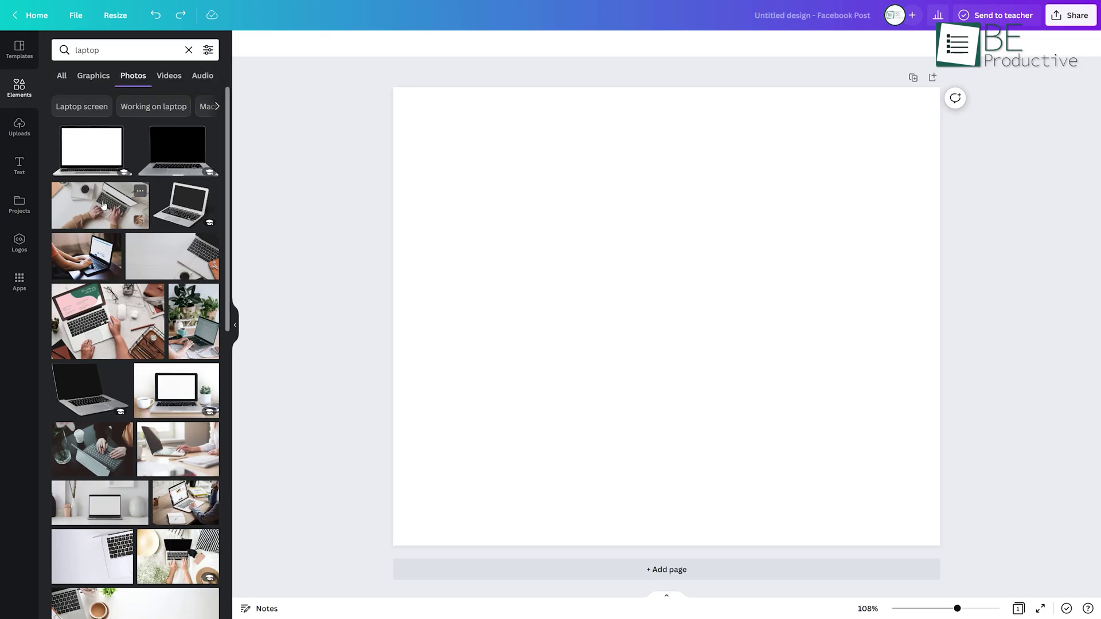
Crop the left edge off the overhead photo of hands typing on a laptop
{"action": "left_click", "coordinate": [101, 205]}
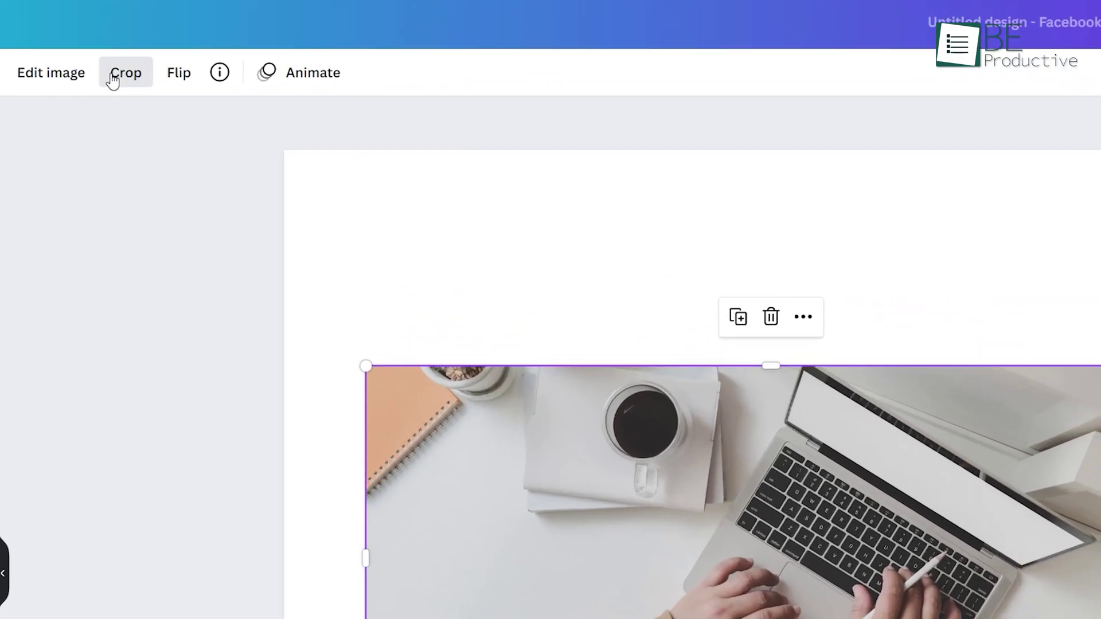
{"action": "left_click", "coordinate": [112, 80]}
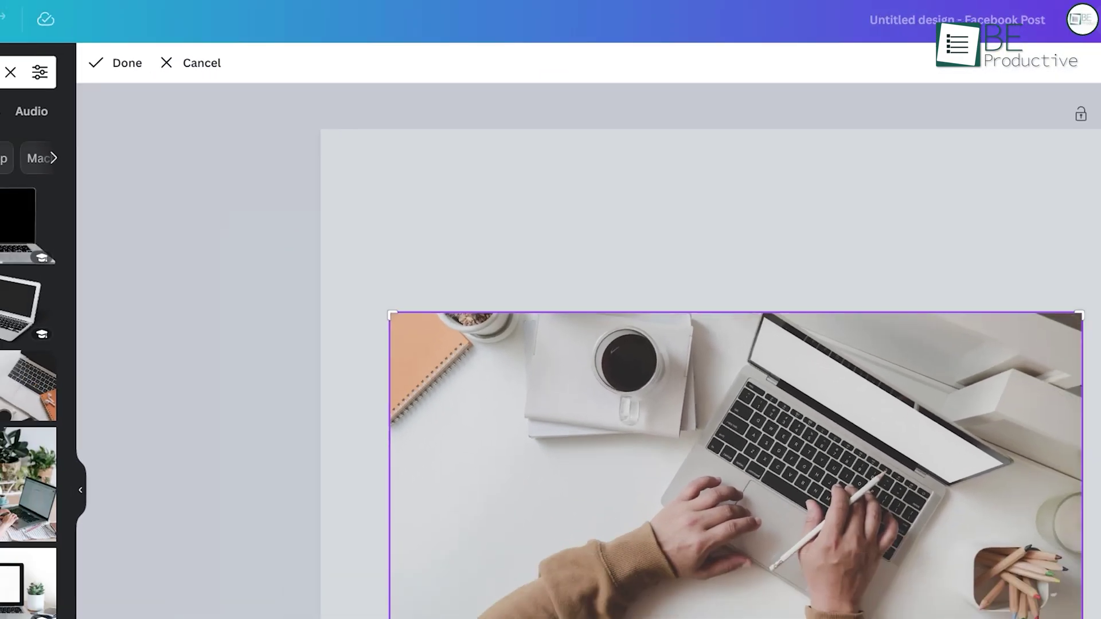
{"action": "left_click_drag", "start_coordinate": [438, 426], "coordinate": [560, 434]}
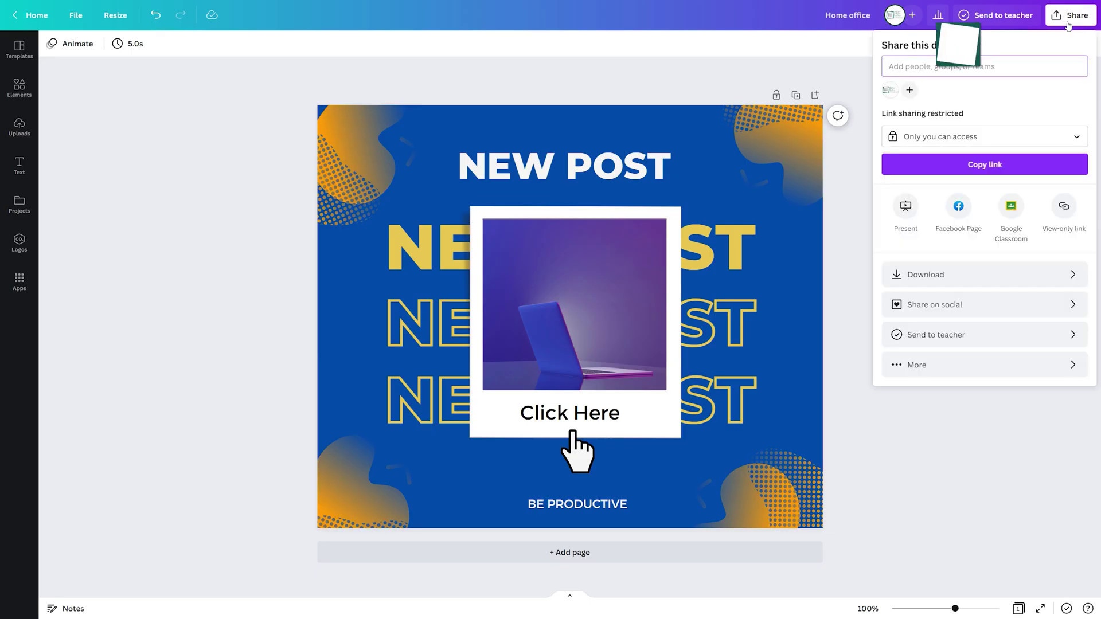
Show the HTML embed code and smart embed link for the NEW POST design
{"action": "left_click", "coordinate": [982, 365]}
{"action": "left_click", "coordinate": [959, 225]}
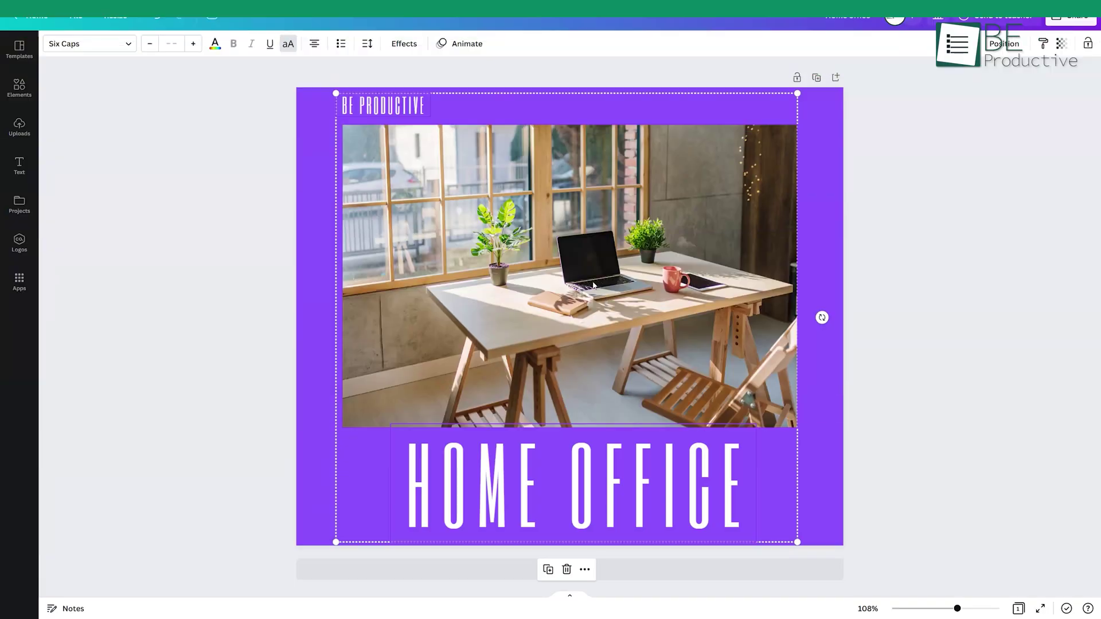
Select the HOME OFFICE title, desk photo and BE PRODUCTIVE text together
{"action": "right_click", "coordinate": [572, 222]}
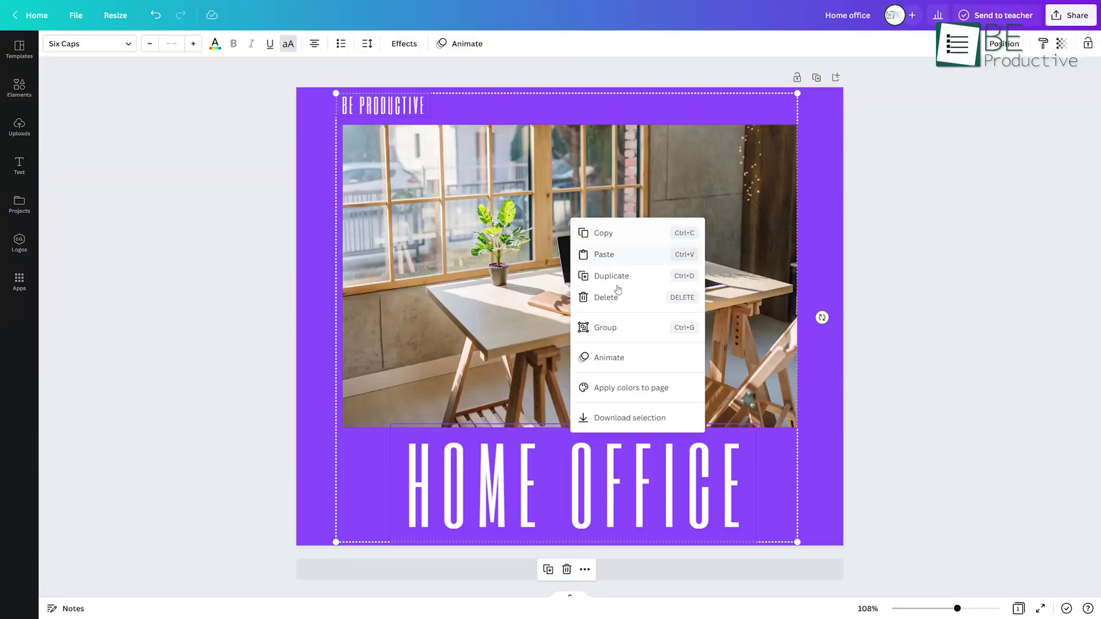
{"action": "left_click", "coordinate": [605, 328]}
{"action": "left_click", "coordinate": [581, 497]}
{"action": "left_click", "coordinate": [518, 359]}
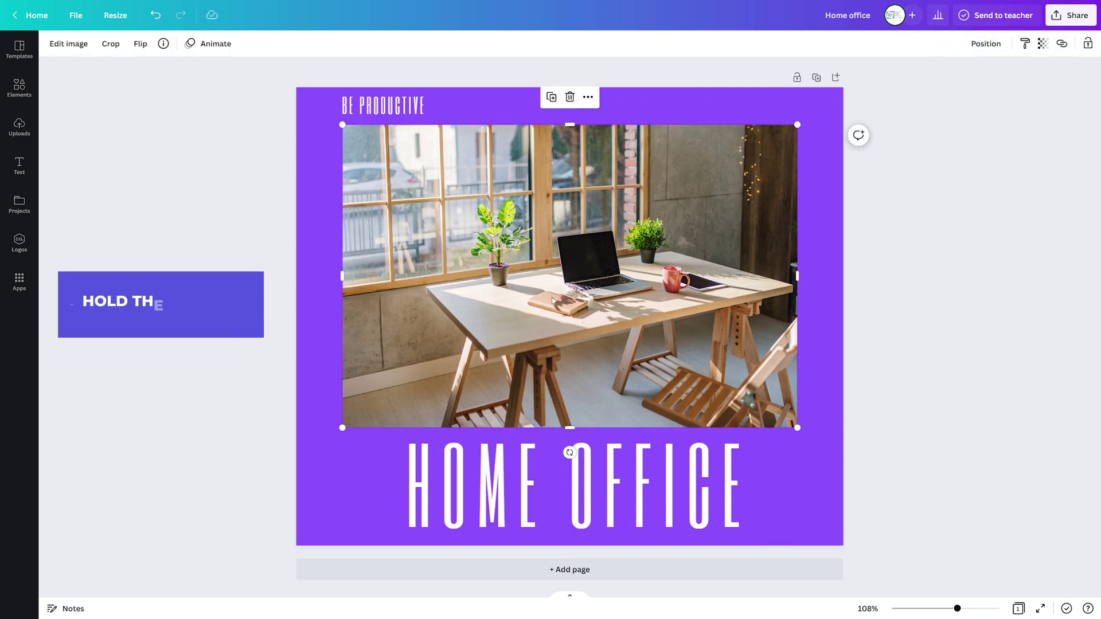
{"action": "left_click", "coordinate": [405, 108], "text": "shift"}
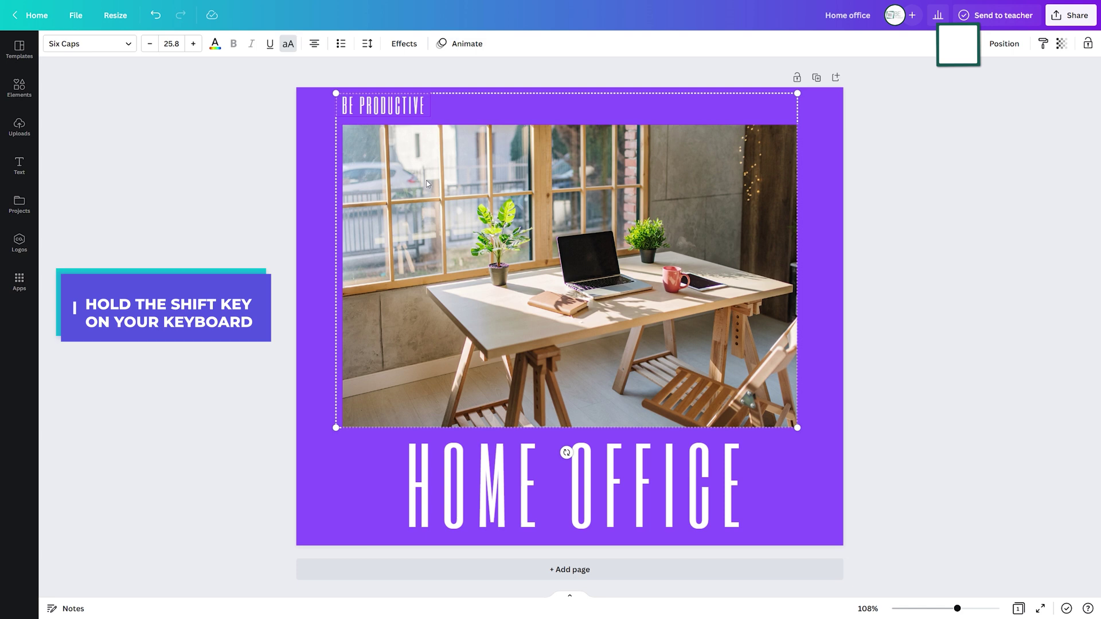
{"action": "left_click", "coordinate": [528, 485], "text": "shift"}
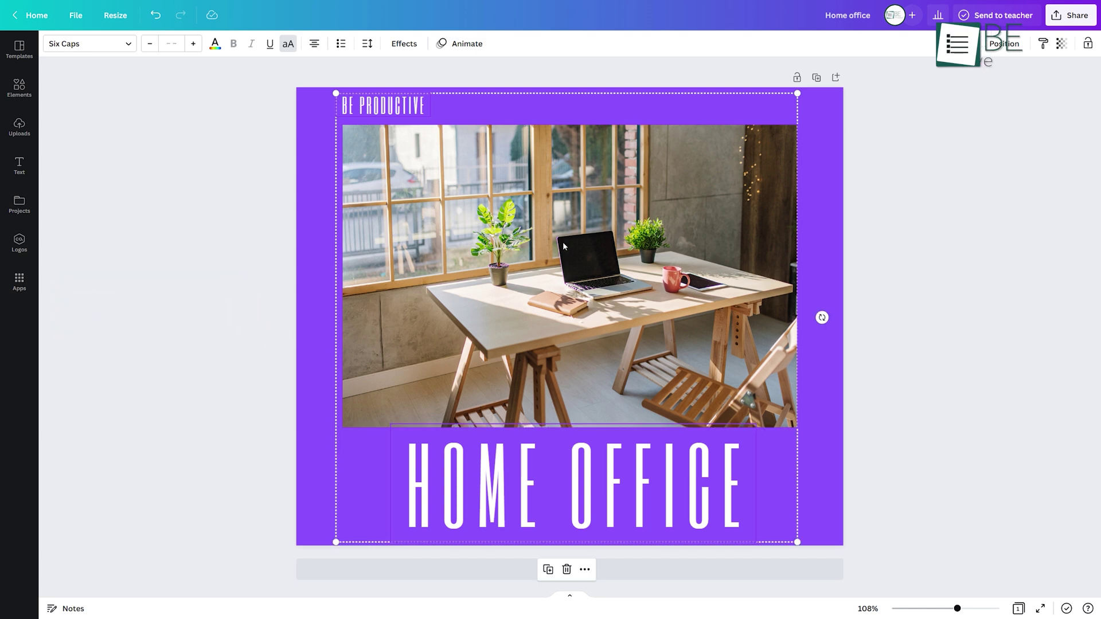
Group the three selected elements and shrink the group slightly
{"action": "right_click", "coordinate": [563, 242]}
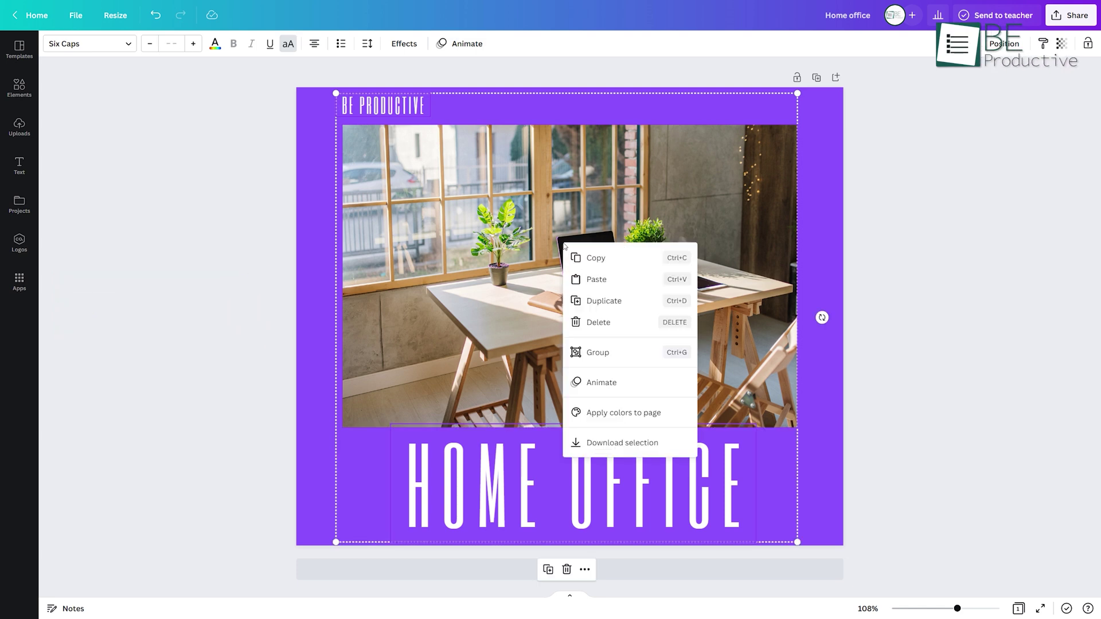
{"action": "left_click", "coordinate": [621, 355]}
{"action": "mouse_move", "coordinate": [797, 93]}
{"action": "left_mouse_down"}
{"action": "mouse_move", "coordinate": [765, 127]}
{"action": "mouse_move", "coordinate": [786, 113]}
{"action": "left_mouse_up"}
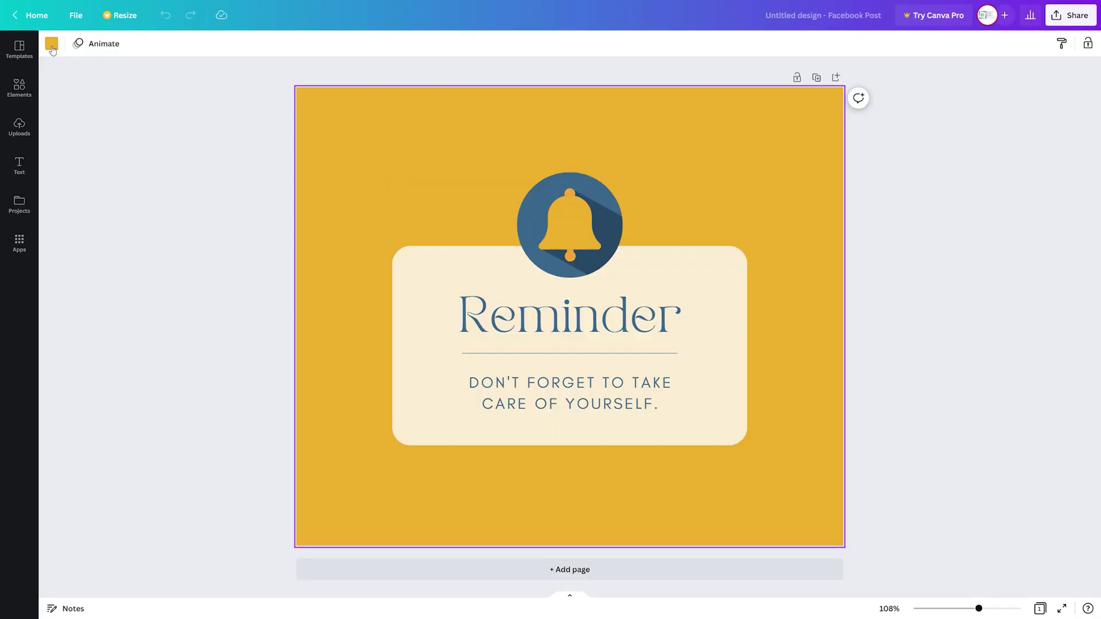
Try coral red, light blue and royal blue as the post background
{"action": "left_click", "coordinate": [51, 44]}
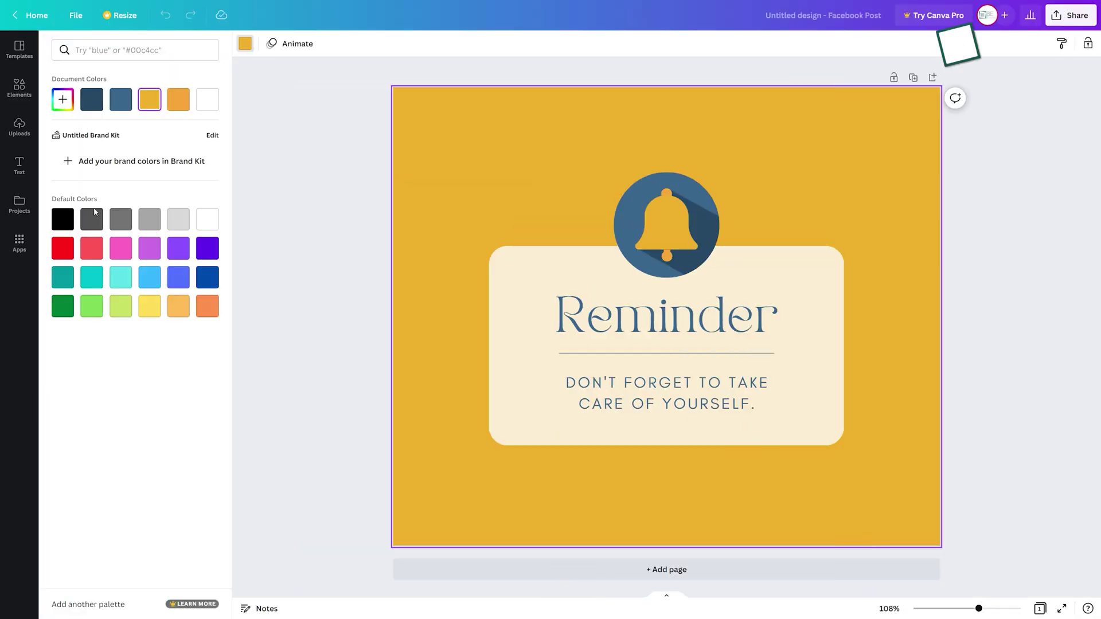
{"action": "left_click", "coordinate": [92, 249]}
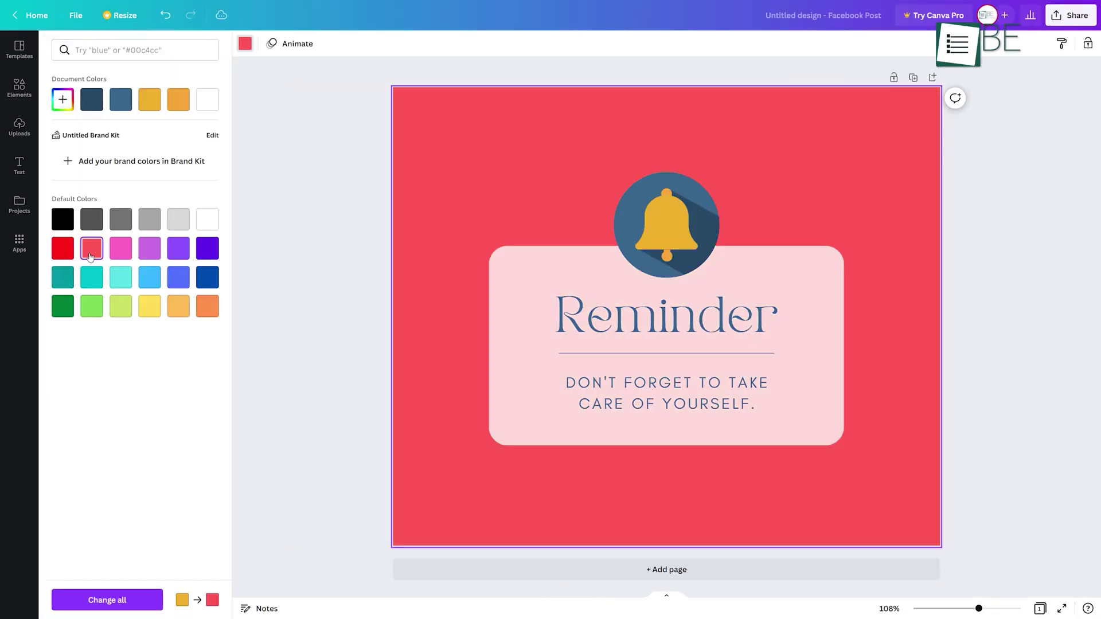
{"action": "left_click", "coordinate": [149, 278]}
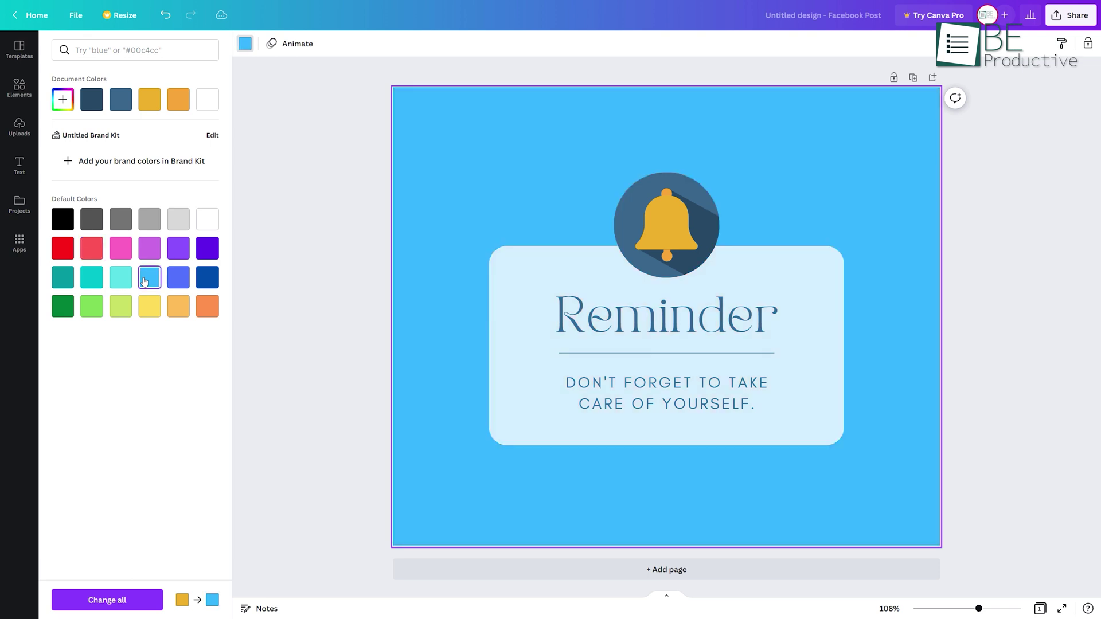
{"action": "left_click", "coordinate": [179, 277]}
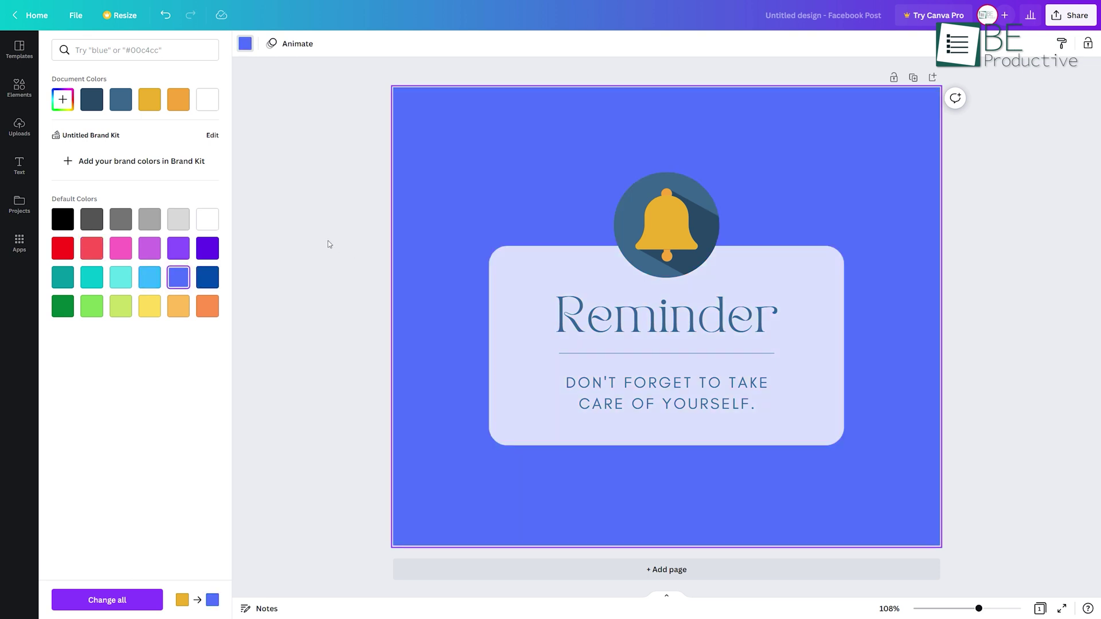
Add new colours to the Brand Kit palette and set the background to brand yellow
{"action": "left_click", "coordinate": [138, 164]}
{"action": "left_click", "coordinate": [405, 443]}
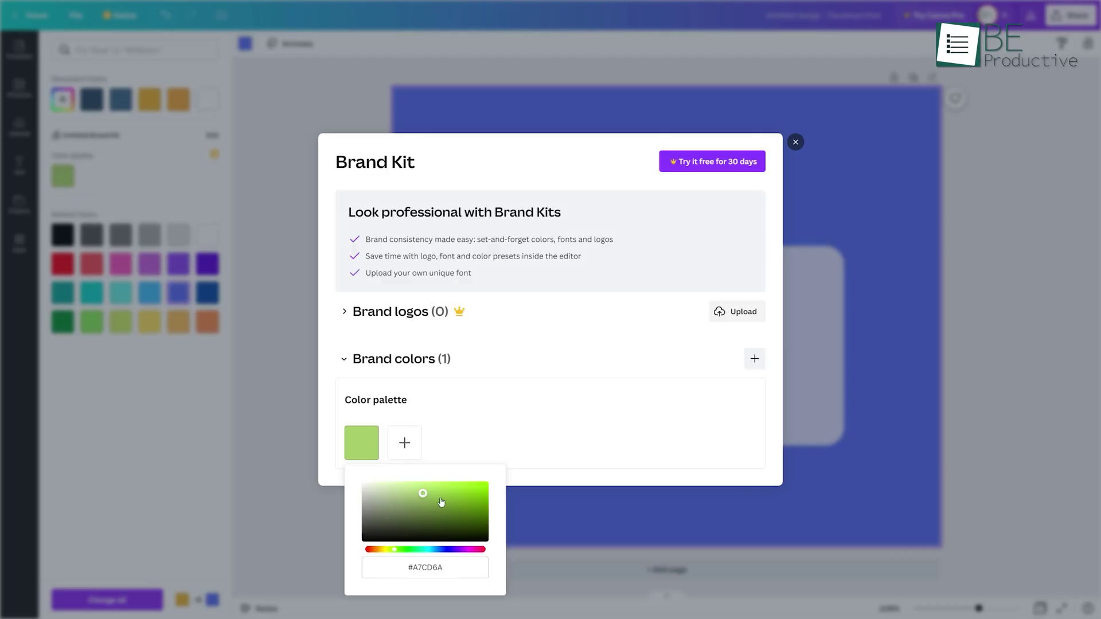
{"action": "left_click_drag", "start_coordinate": [404, 551], "coordinate": [368, 555]}
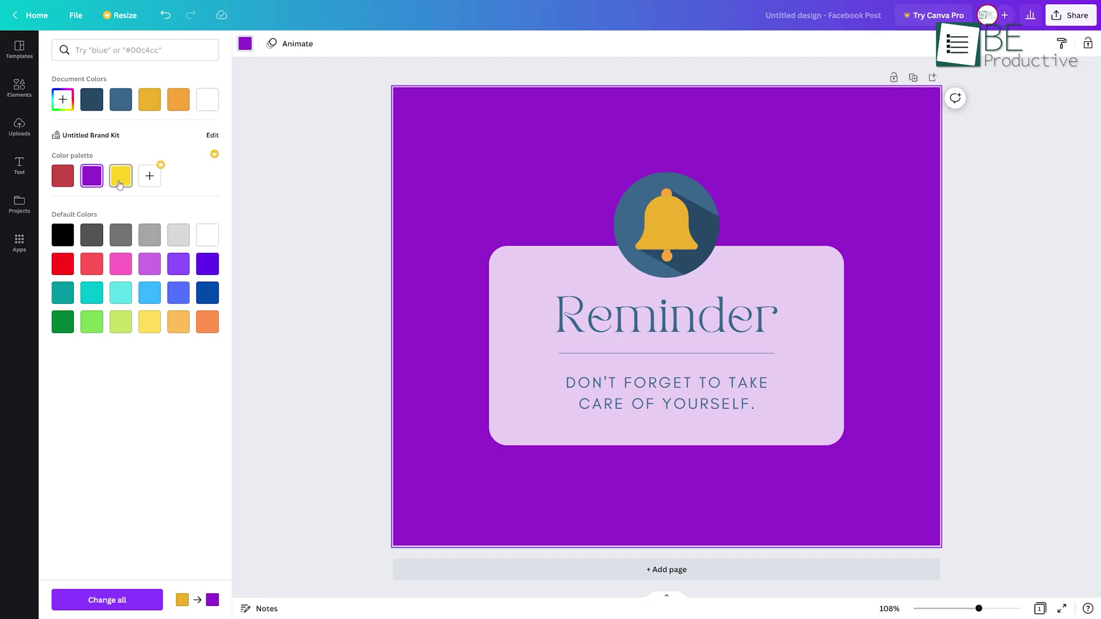
{"action": "left_click", "coordinate": [120, 177]}
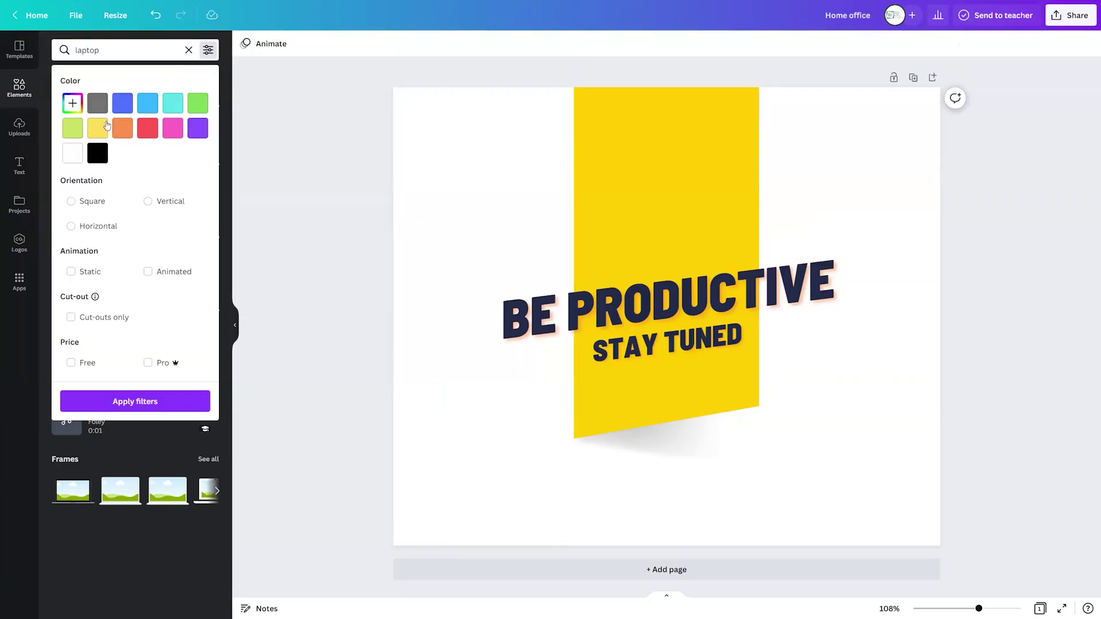
Search the Elements library for 'laptop'
{"action": "left_click", "coordinate": [123, 104]}
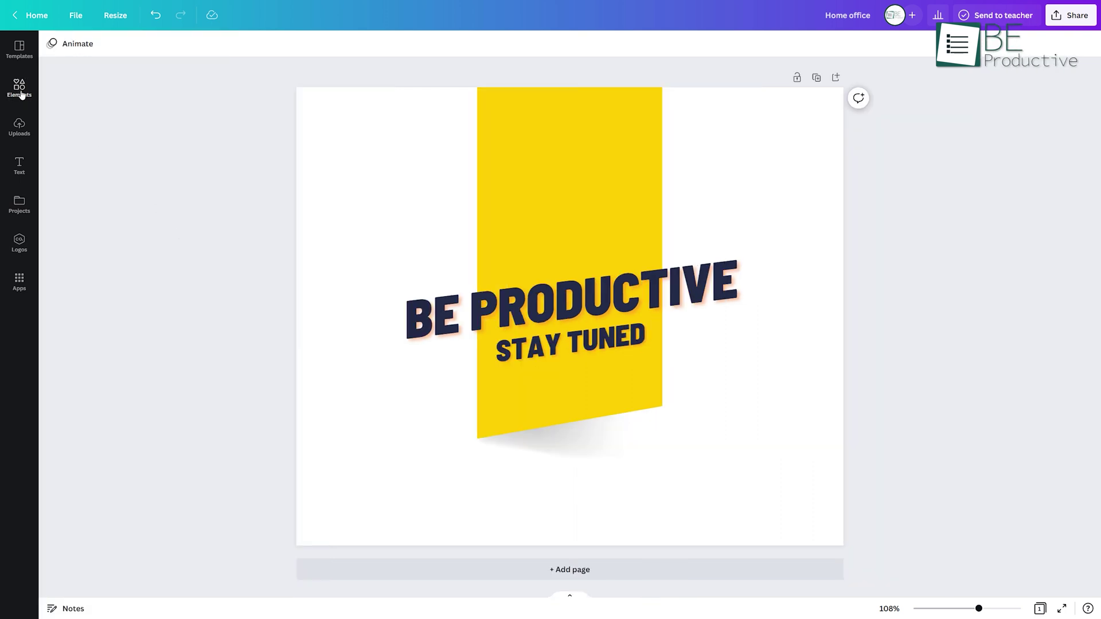
{"action": "left_click", "coordinate": [19, 89]}
{"action": "left_click", "coordinate": [109, 49]}
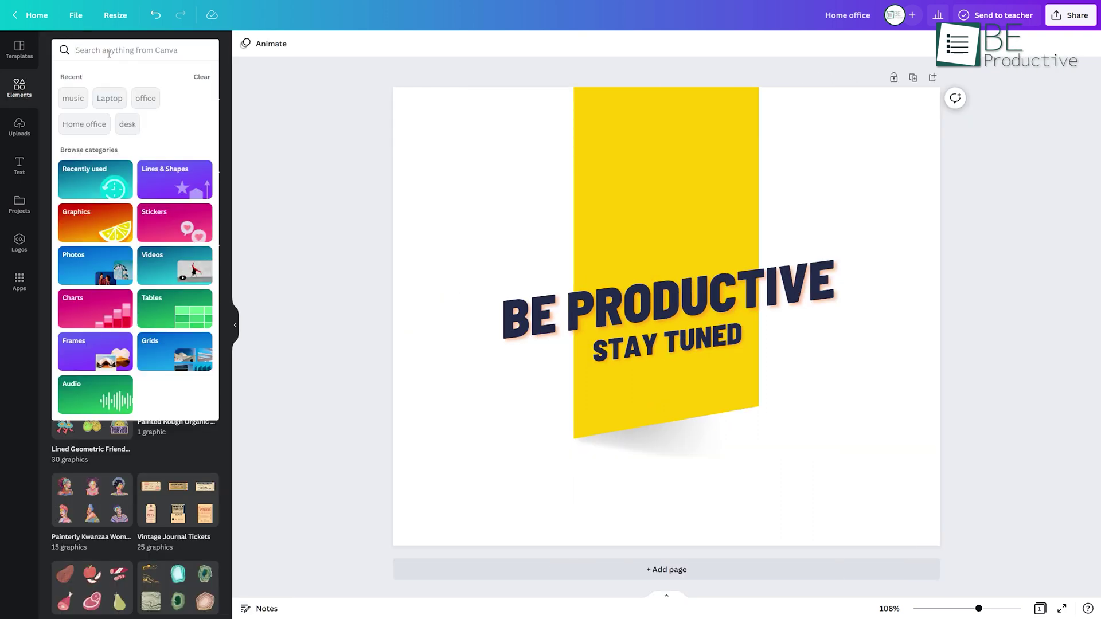
{"action": "type", "text": "laptop"}
{"action": "key", "text": "Return"}
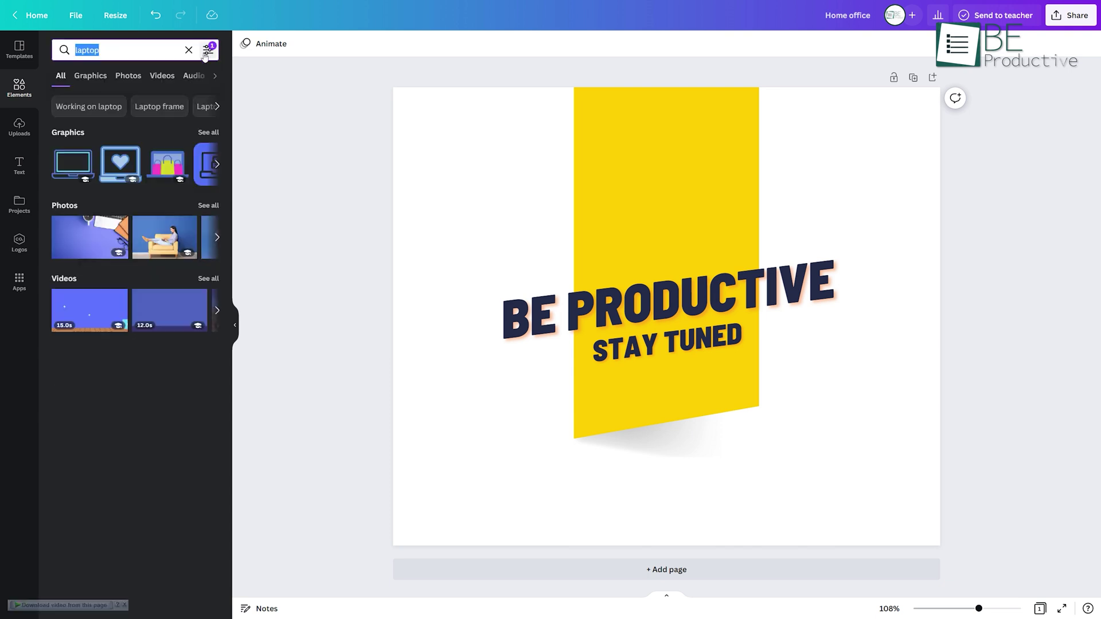
Filter the results to yellow animated elements and add the laptop illustration
{"action": "left_click", "coordinate": [210, 51]}
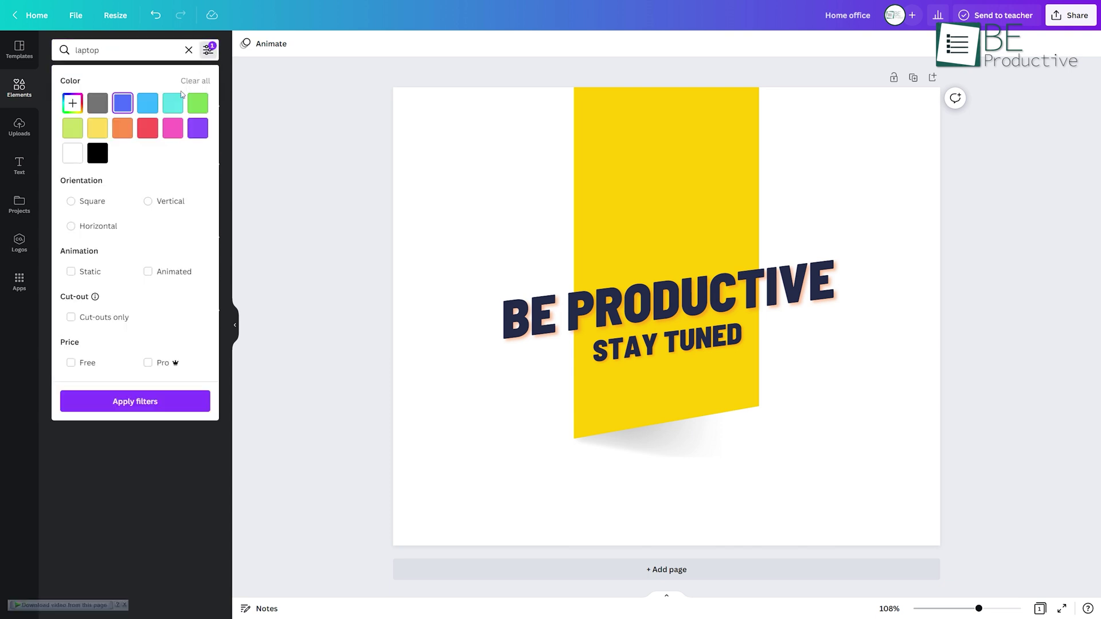
{"action": "left_click", "coordinate": [98, 128]}
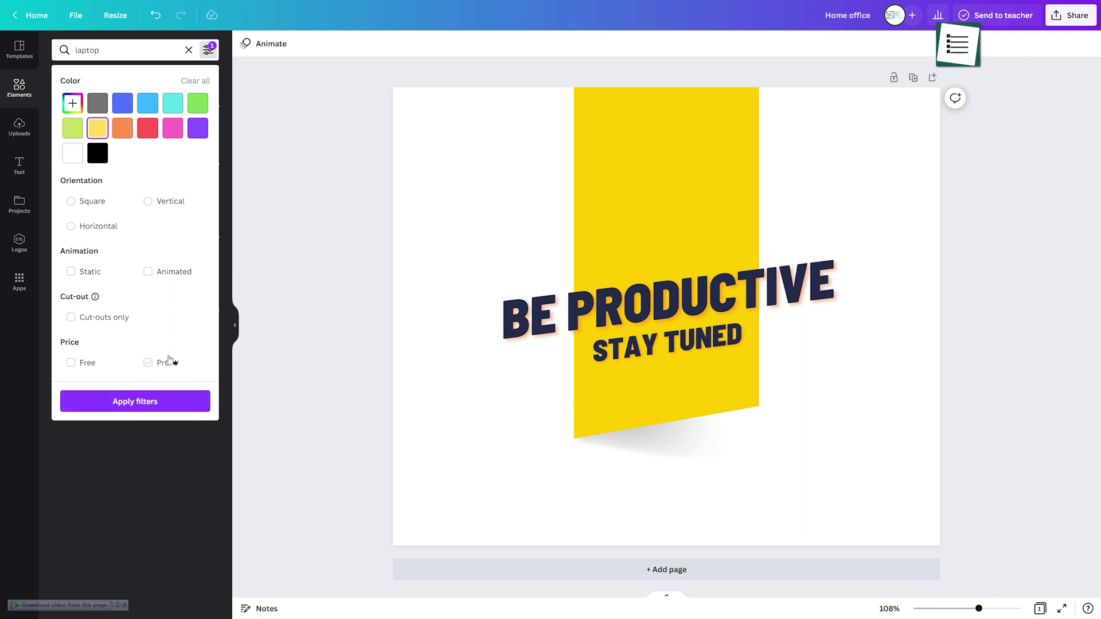
{"action": "left_click", "coordinate": [148, 271]}
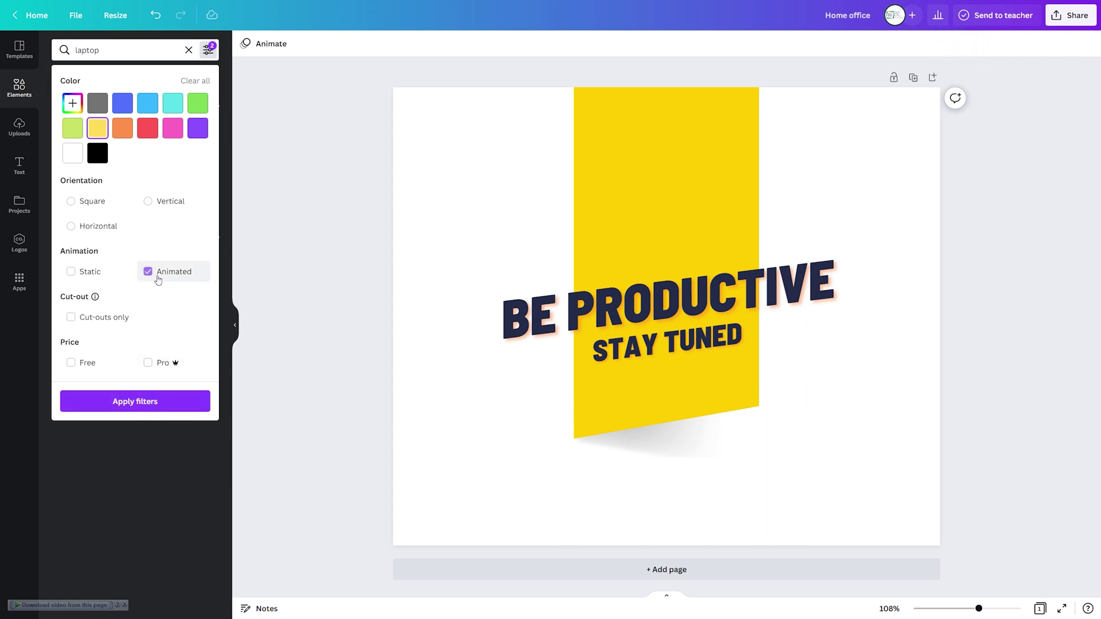
{"action": "left_click", "coordinate": [135, 402]}
{"action": "left_click", "coordinate": [73, 164]}
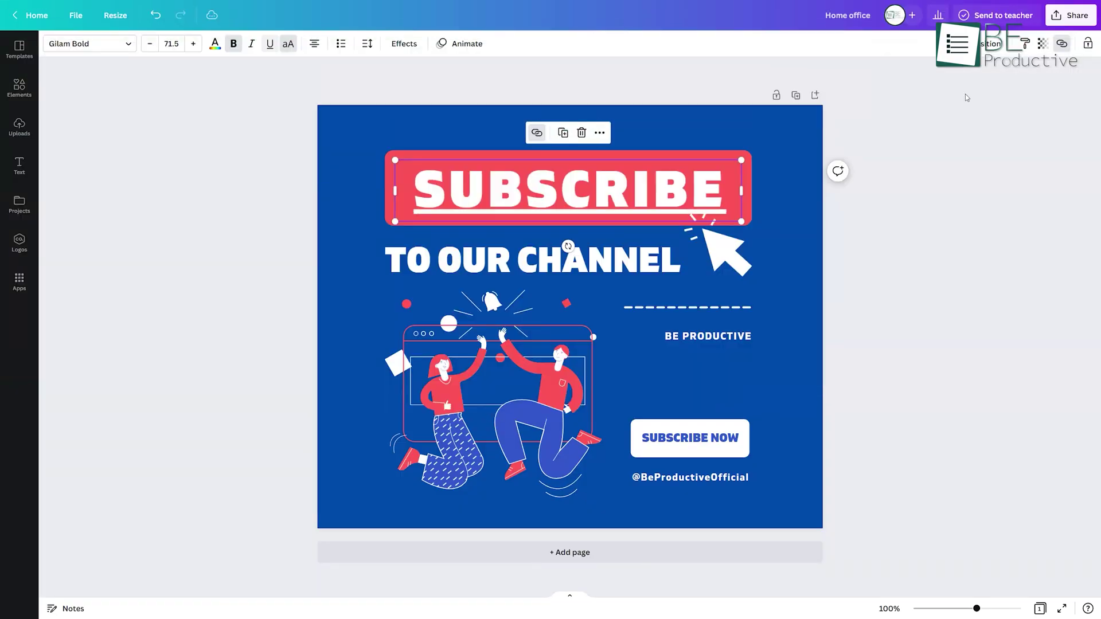
Download the design as a Standard PDF and test the SUBSCRIBE link inside it
{"action": "left_click", "coordinate": [937, 213]}
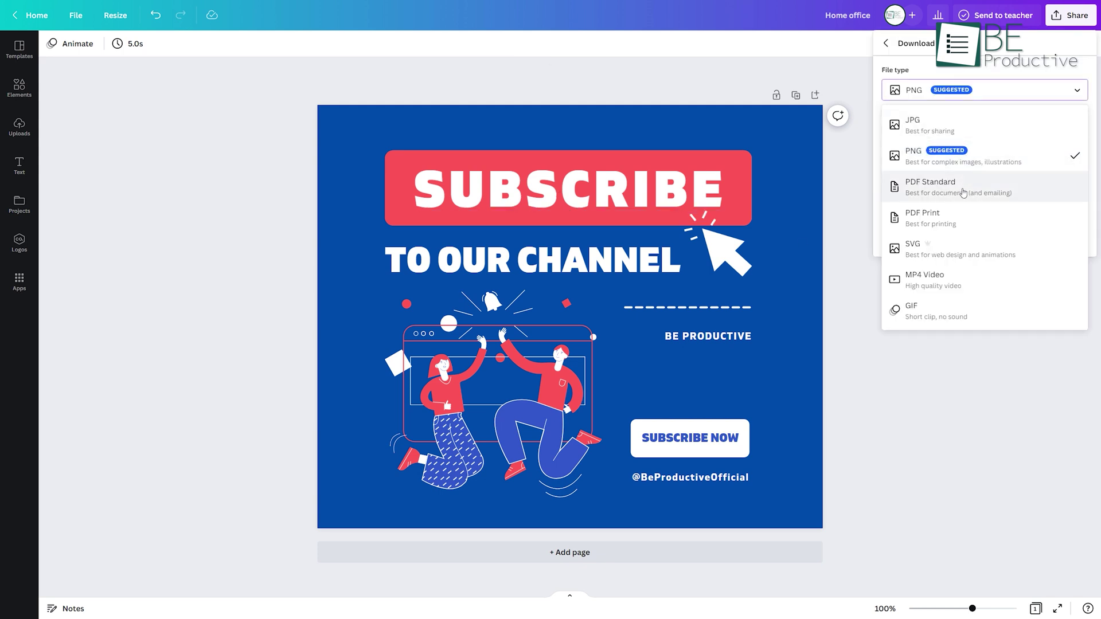
{"action": "left_click", "coordinate": [964, 187]}
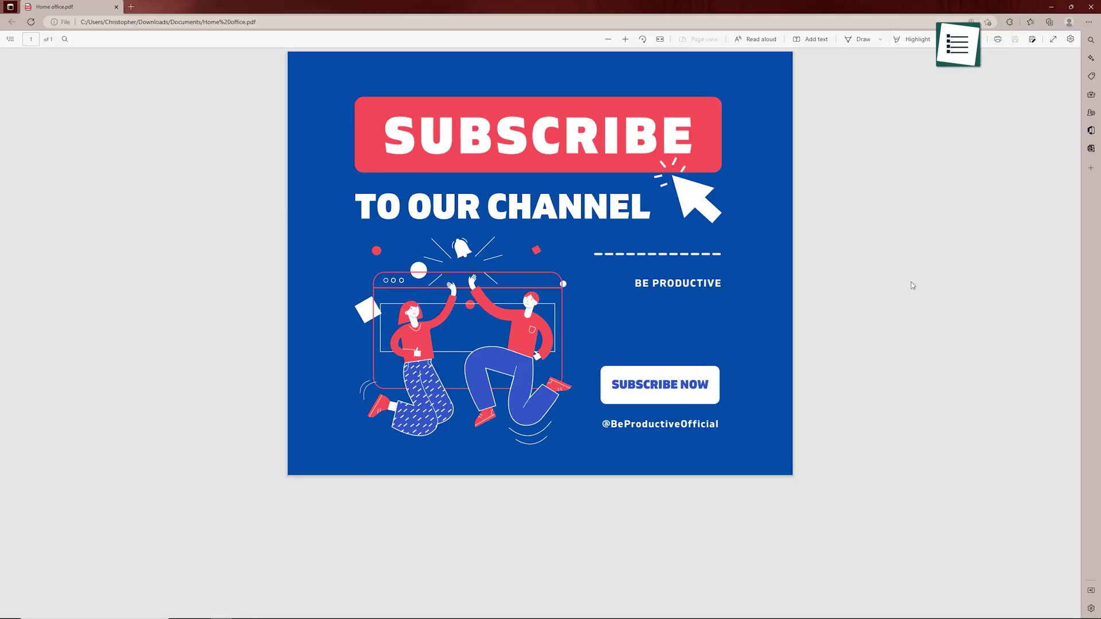
{"action": "left_click", "coordinate": [497, 138]}
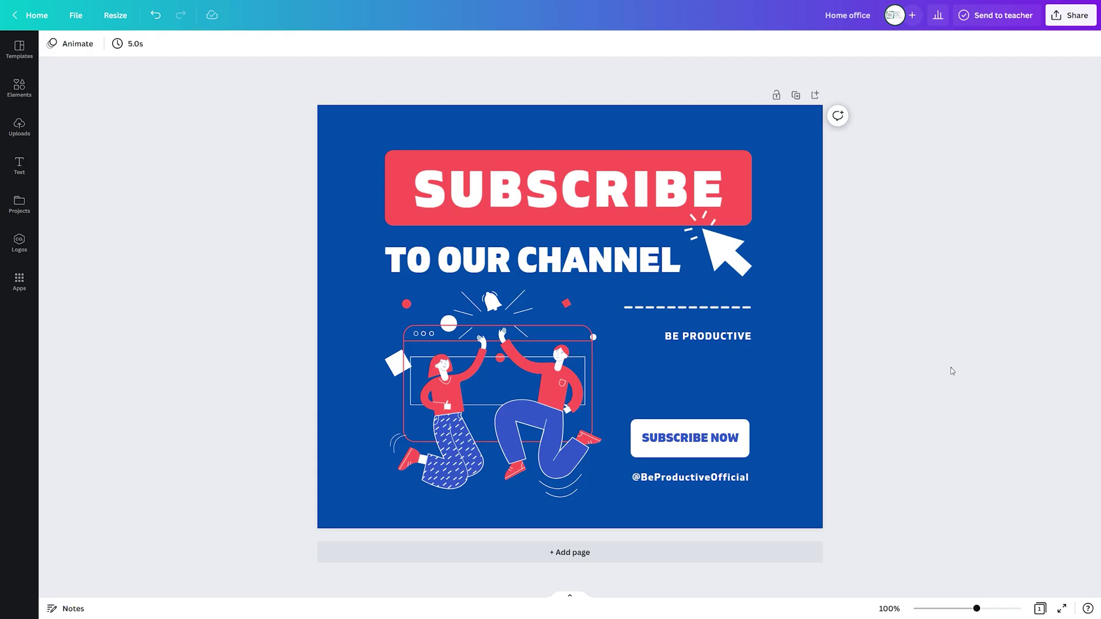
Link the SUBSCRIBE heading to the pasted YouTube channel URL
{"action": "left_click", "coordinate": [588, 200]}
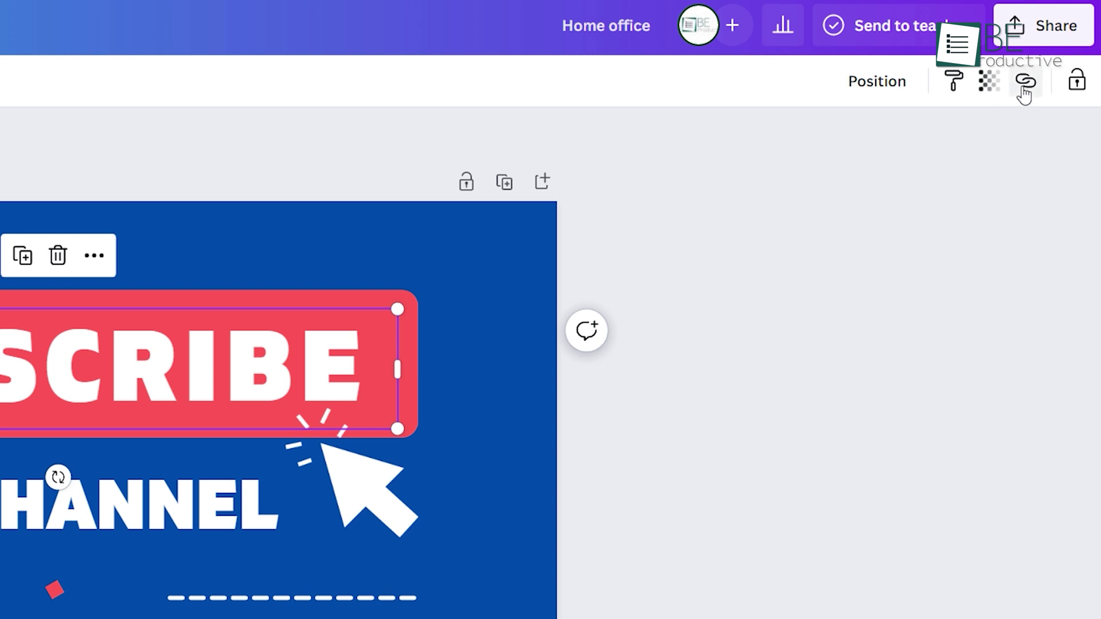
{"action": "left_click", "coordinate": [1025, 82]}
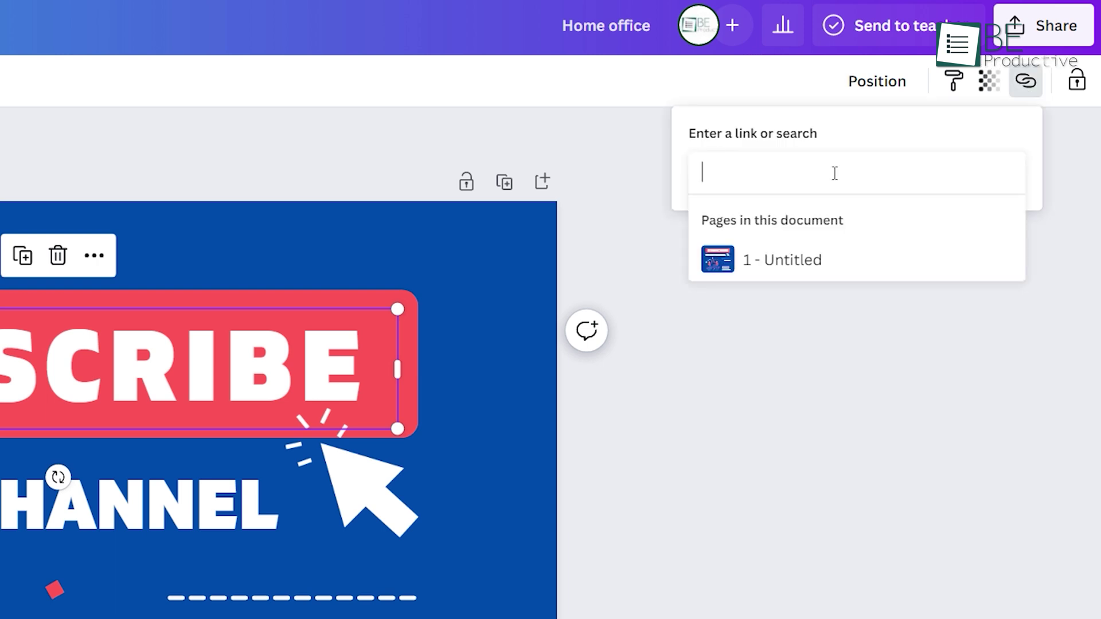
{"action": "key", "text": "ctrl+v"}
{"action": "key", "text": "Return"}
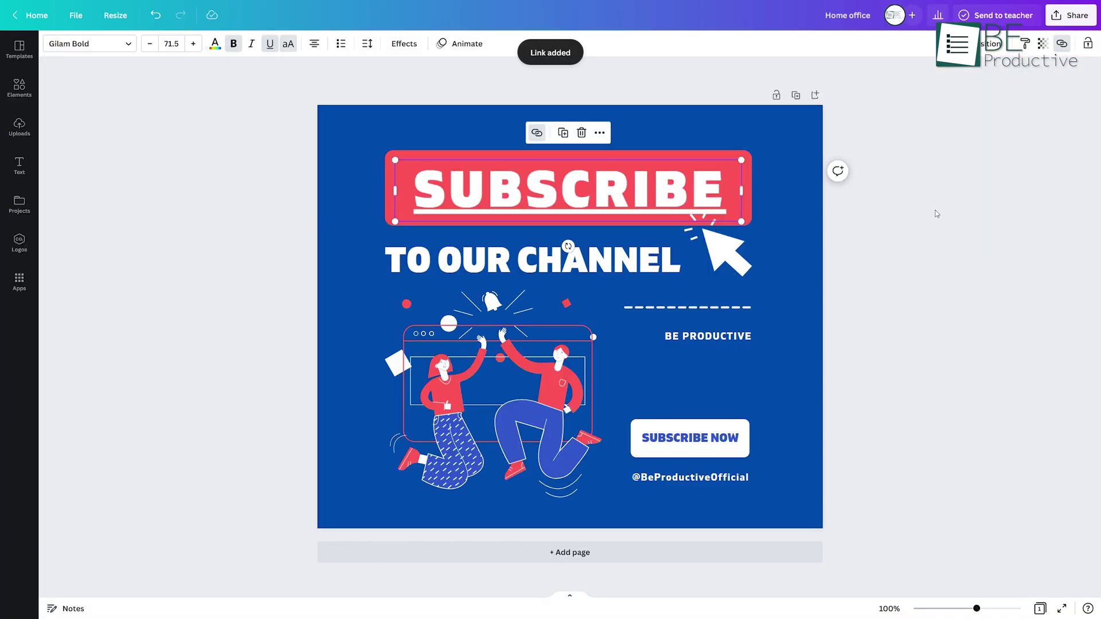